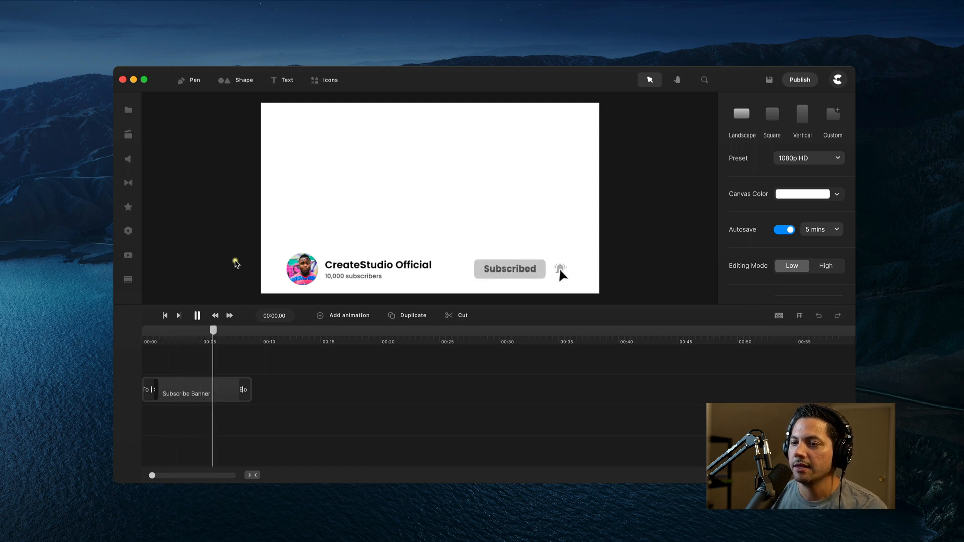
Preview the finished Subscribe Banner animation and scrub back to the subscribed state at about 5 seconds.
key(space)
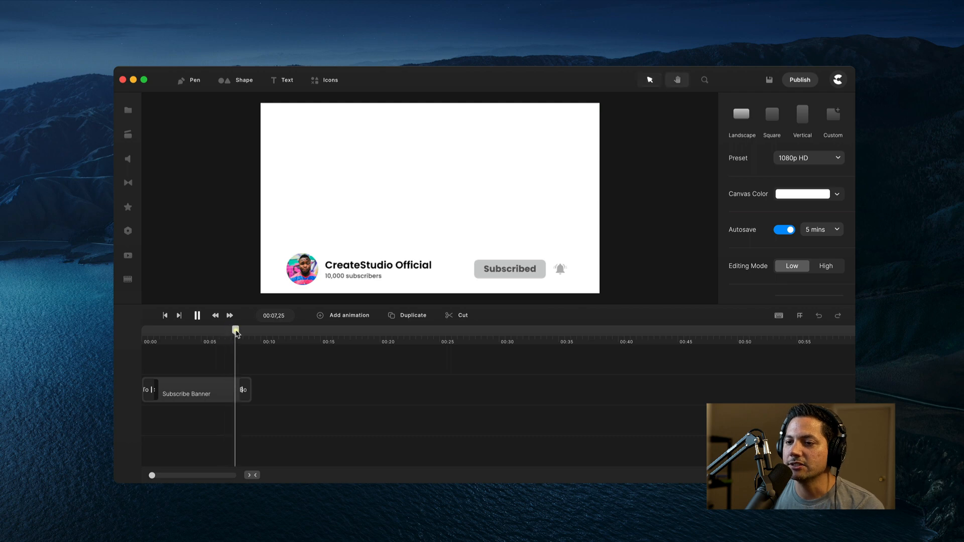
mouse_move(233, 332)
mouse_down()
mouse_move(140, 338)
mouse_move(206, 331)
mouse_up()
click(346, 292)
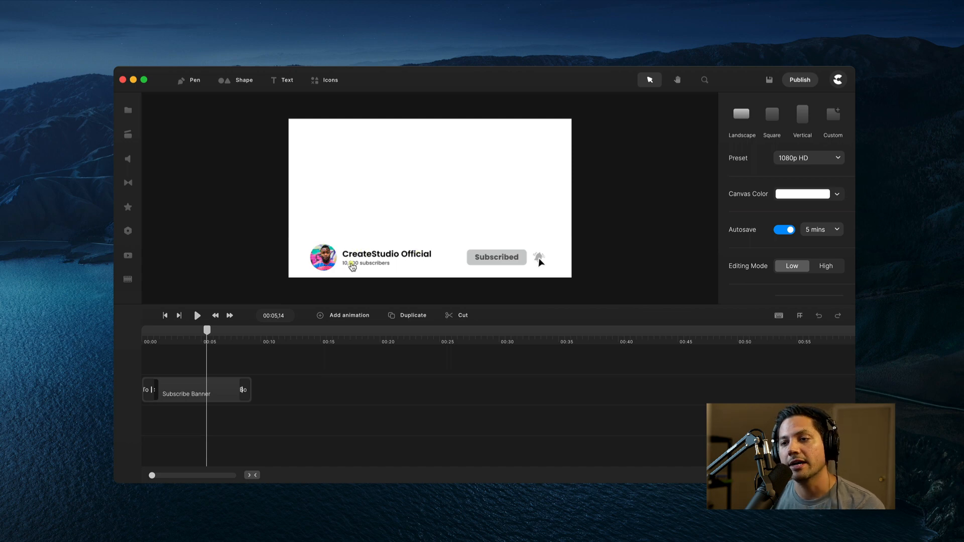
Return the playhead to the start and delete the Subscribe Banner group from the timeline.
drag(208, 332, 76, 345)
click(159, 388)
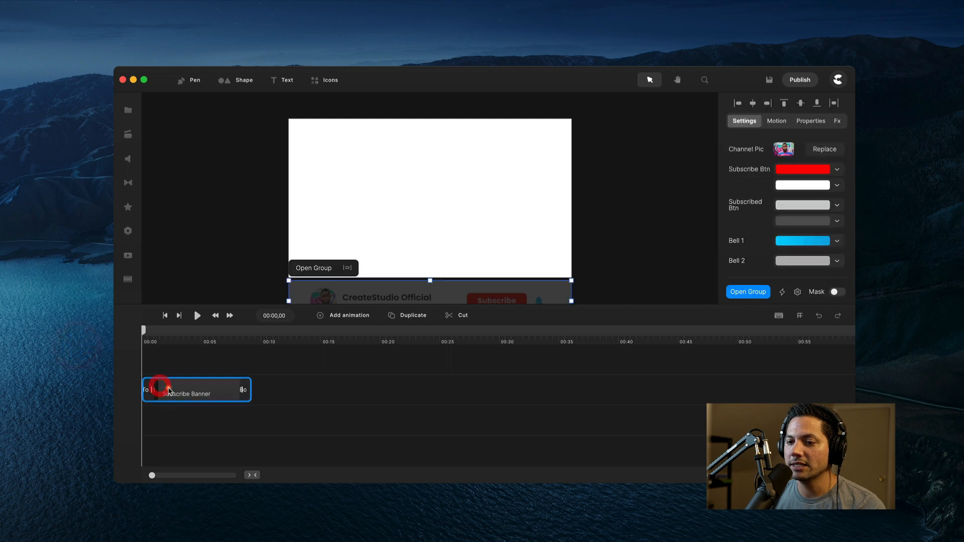
key(BackSpace)
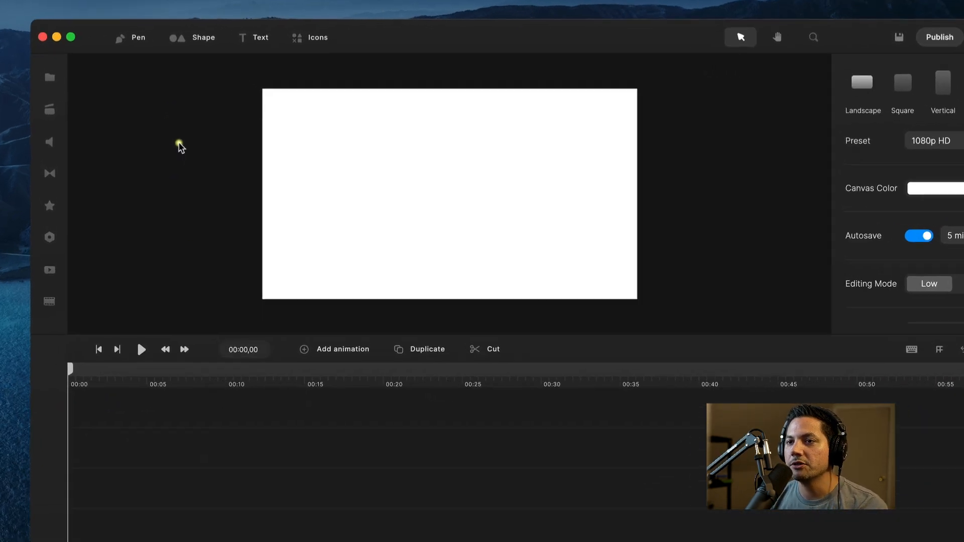
Add a rectangle shape to the empty canvas.
click(238, 83)
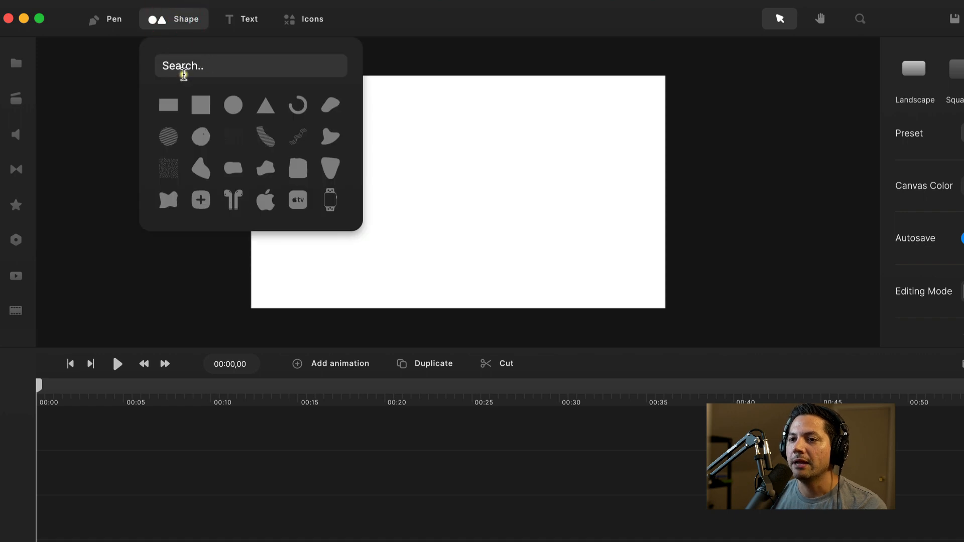
click(168, 105)
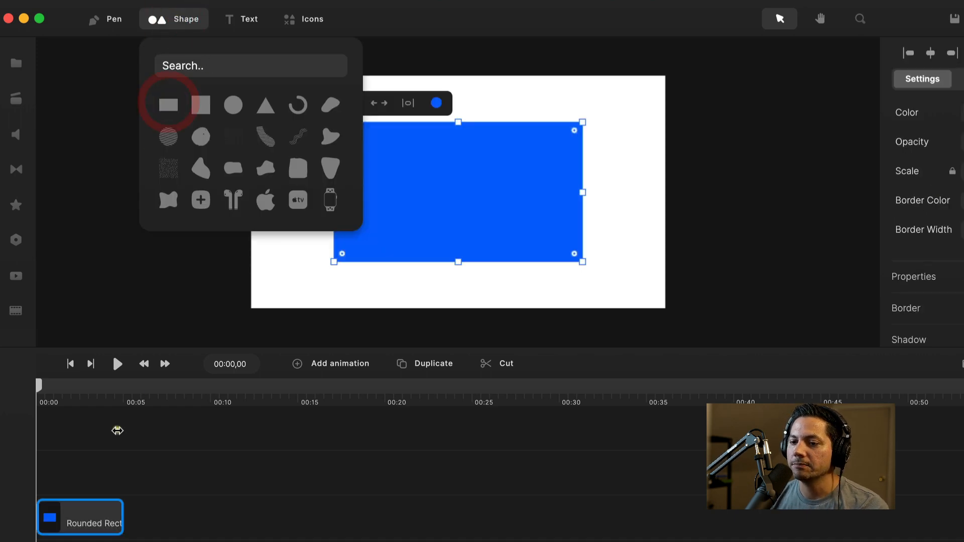
click(91, 524)
click(119, 434)
click(431, 150)
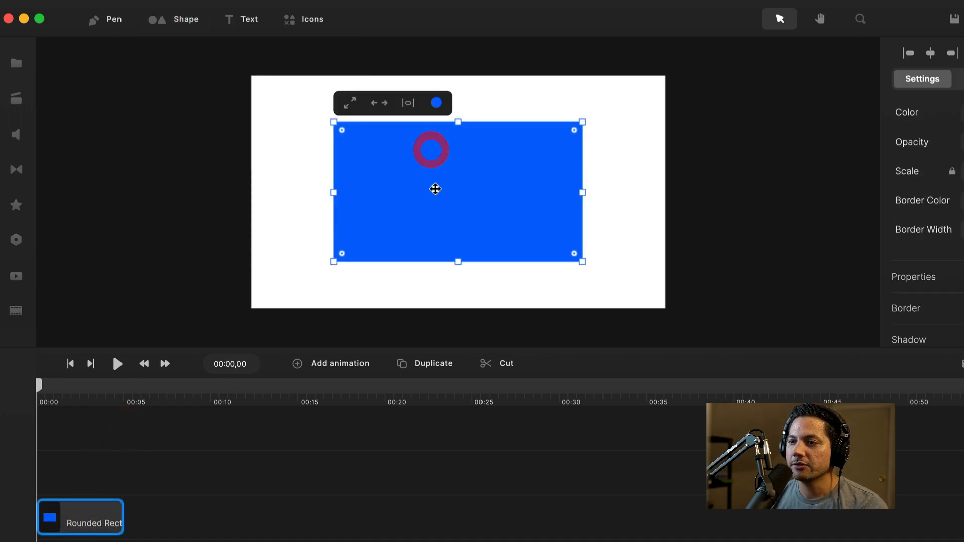
Reshape the rectangle into a low bar along the canvas's bottom edge, spanning the full canvas width.
drag(434, 189, 431, 236)
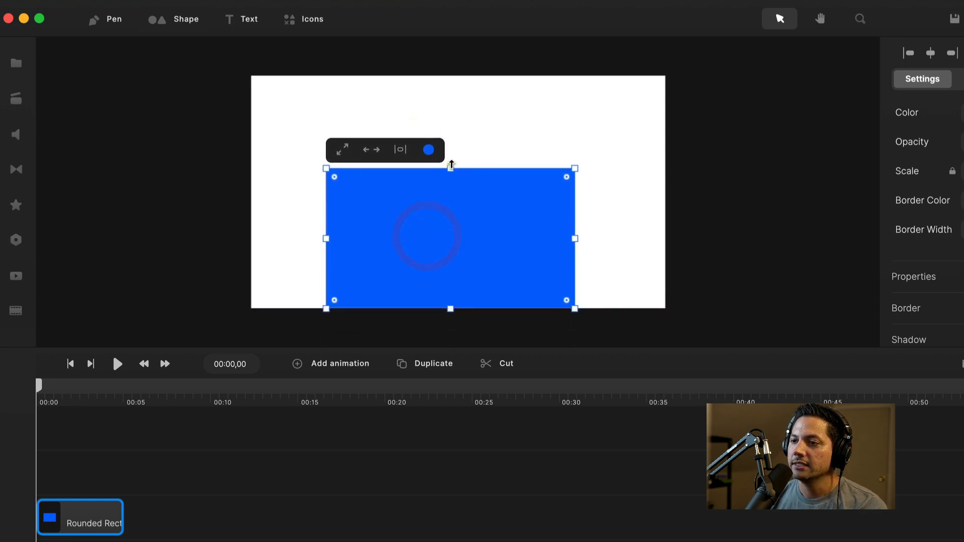
drag(451, 168, 450, 249)
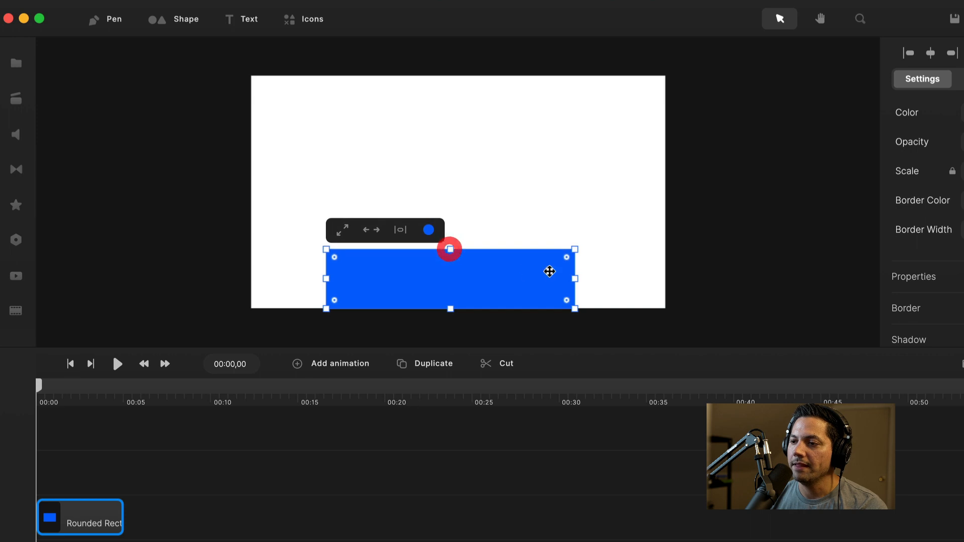
drag(575, 277, 665, 277)
drag(326, 278, 252, 280)
click(434, 282)
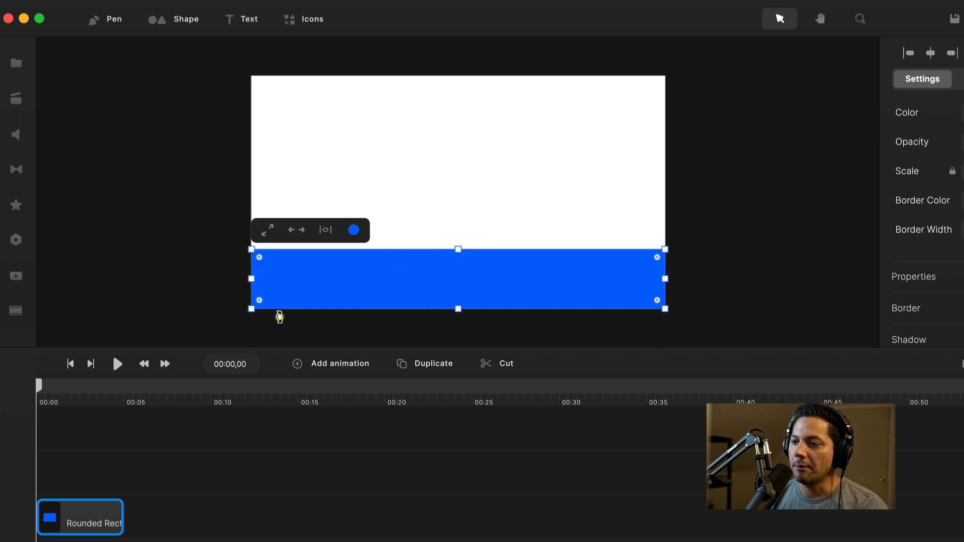
Put the rectangle layer into a group and open that group for editing.
click(77, 518)
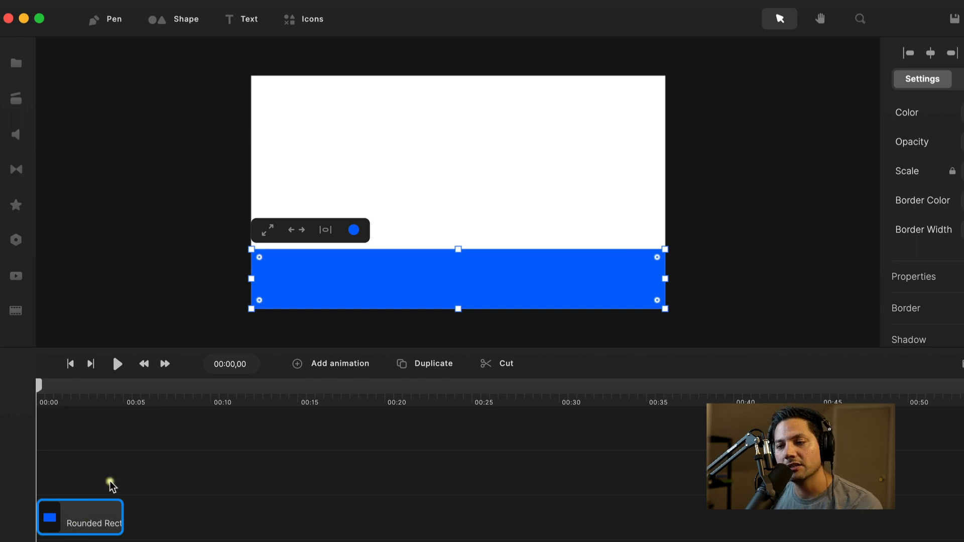
right_click(90, 519)
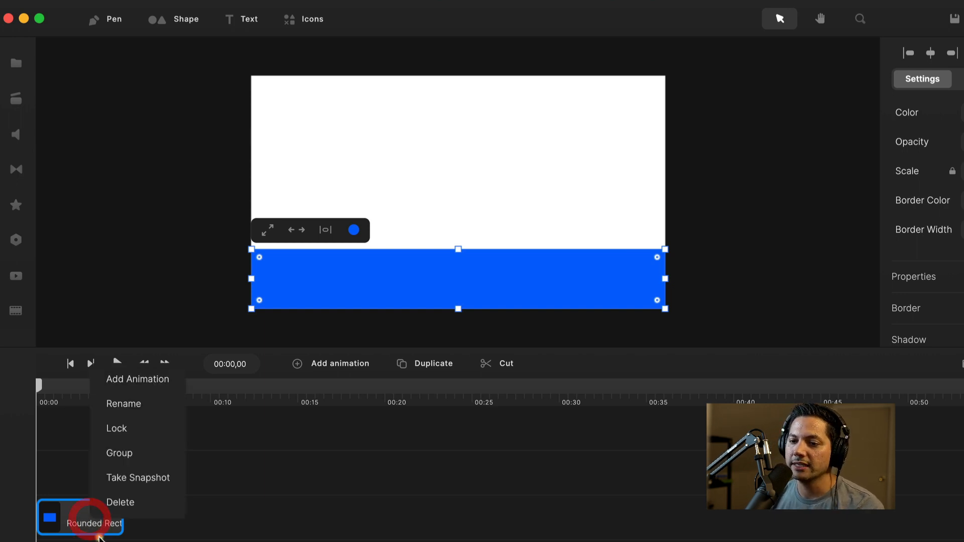
click(145, 448)
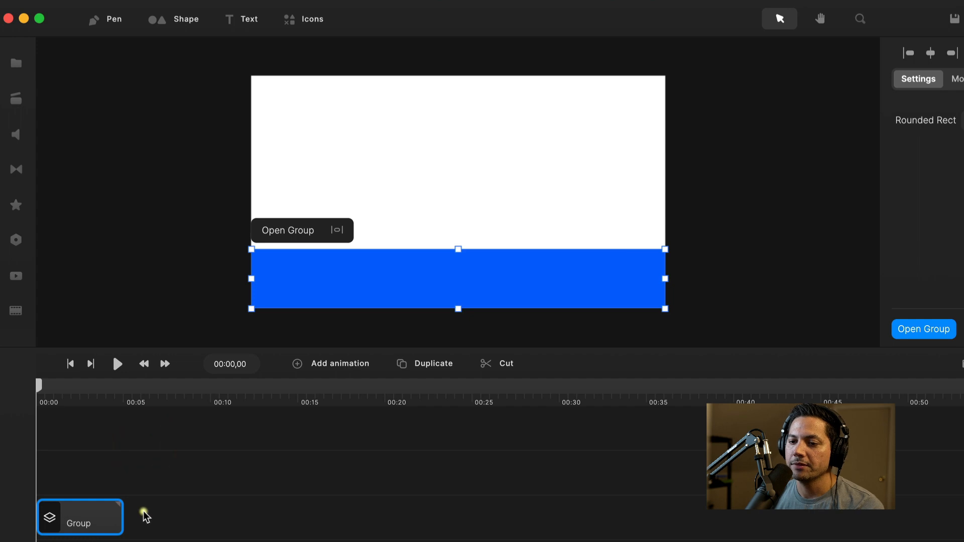
double_click(83, 524)
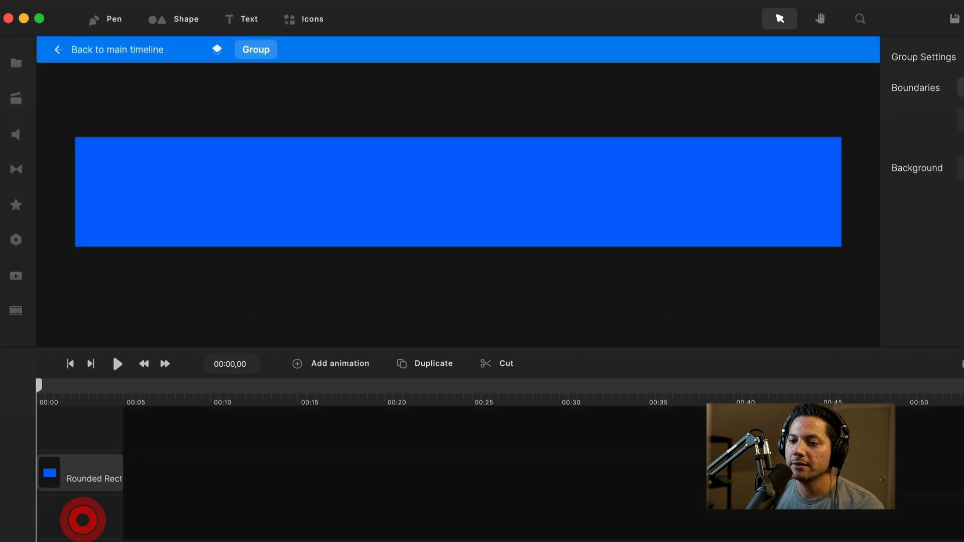
Extend the group's duration and the rectangle layer inside it to about 21 seconds.
drag(158, 440, 409, 446)
drag(121, 476, 408, 478)
Change the rectangle's fill color to white (ffffff).
click(294, 483)
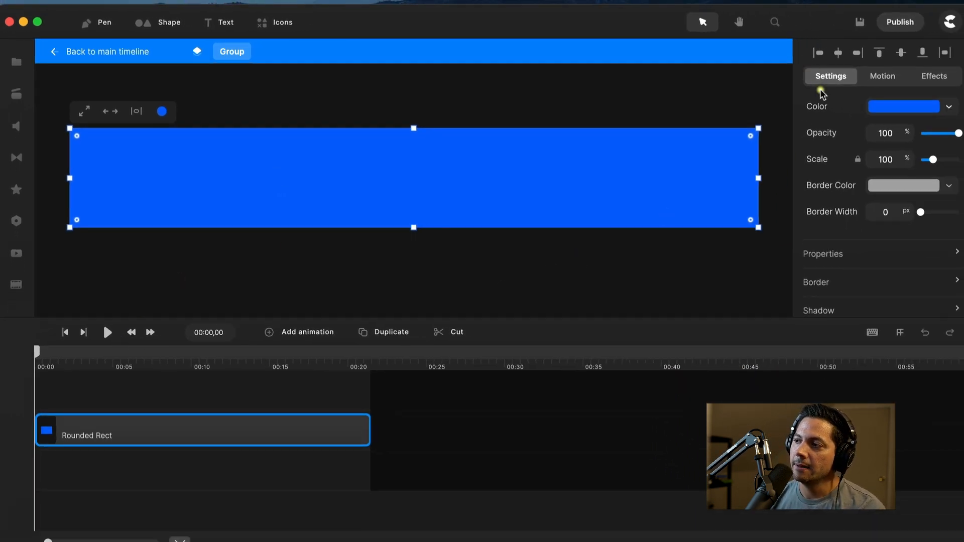
click(943, 107)
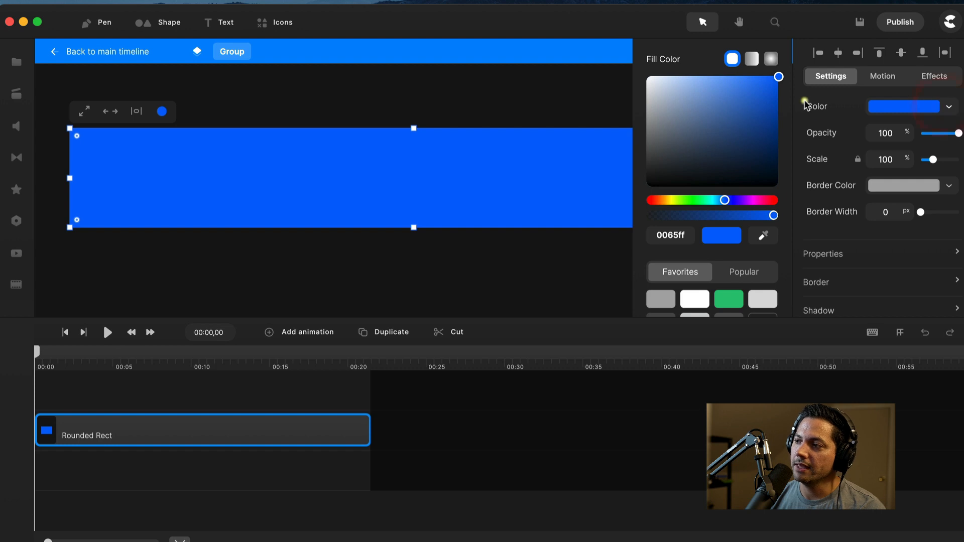
drag(779, 77, 641, 74)
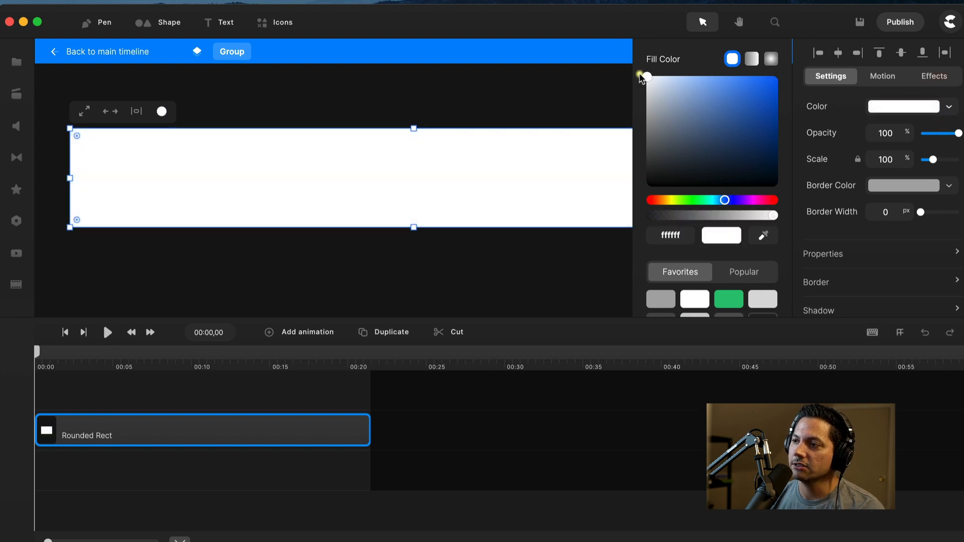
click(562, 273)
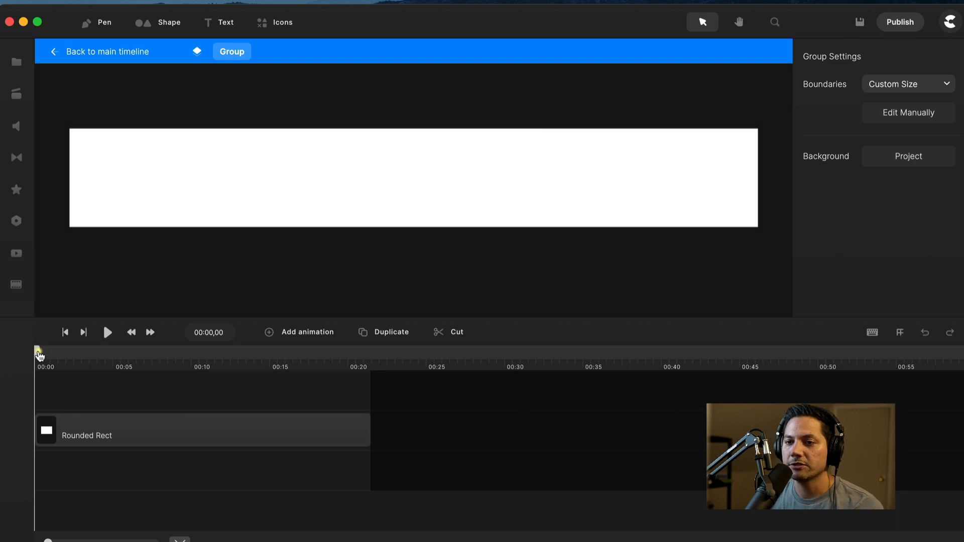
Rename the Rounded Rect layer to "Background".
click(122, 429)
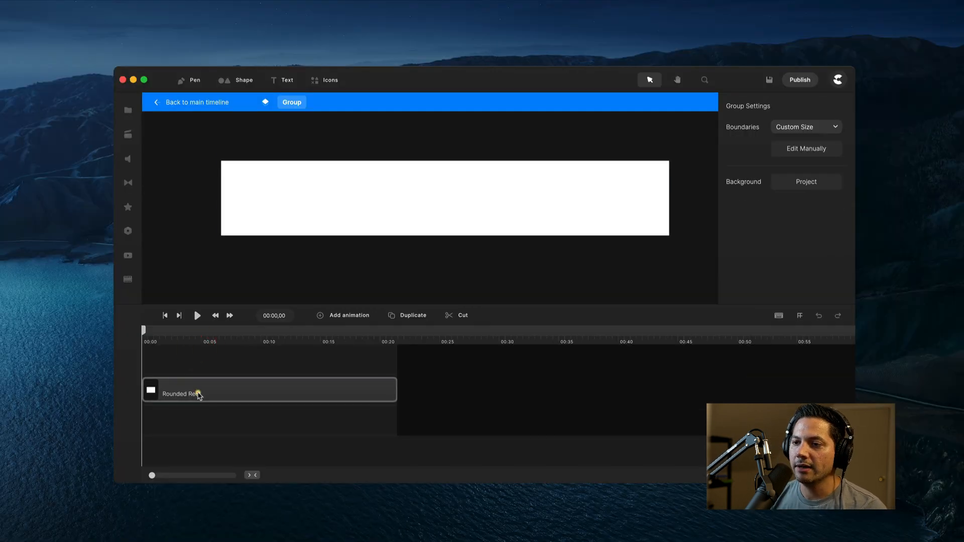
click(198, 394)
right_click(209, 396)
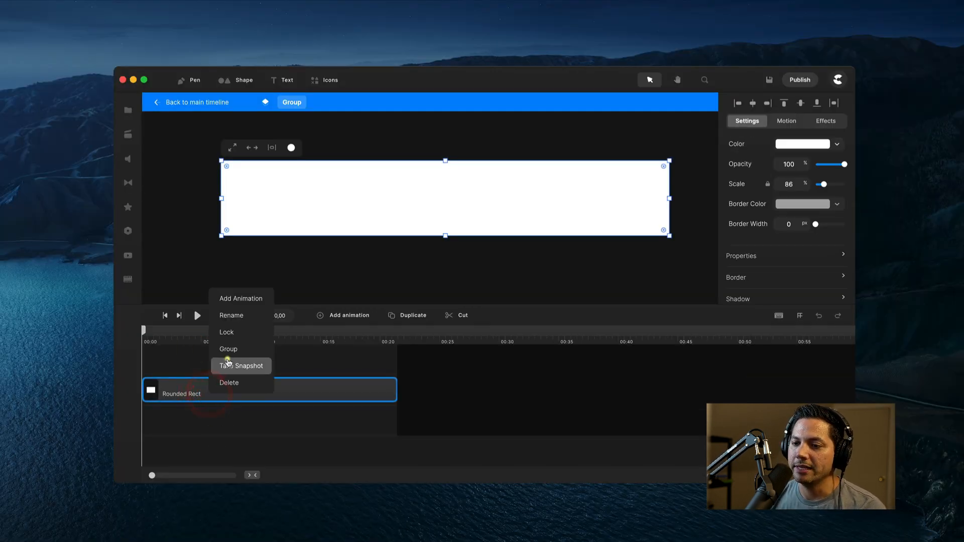
click(230, 317)
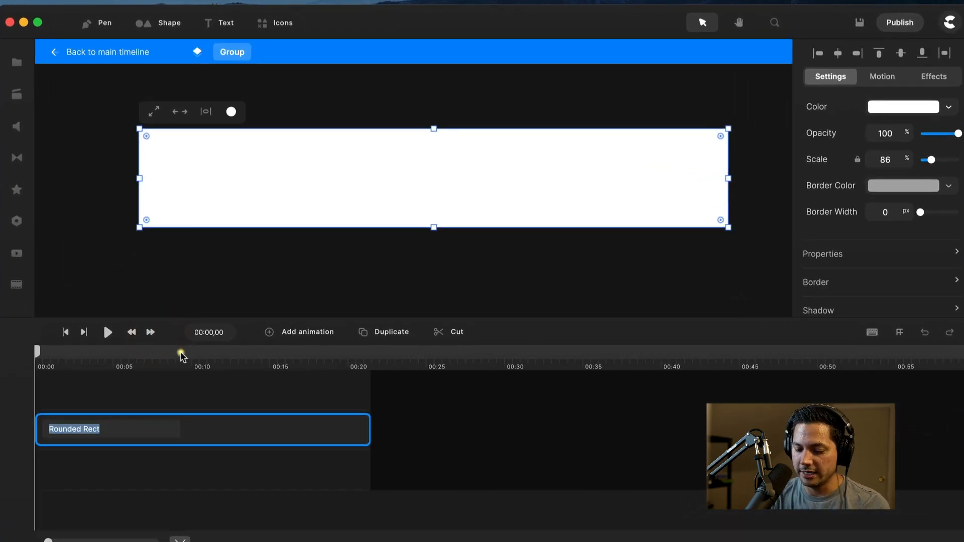
text(Background)
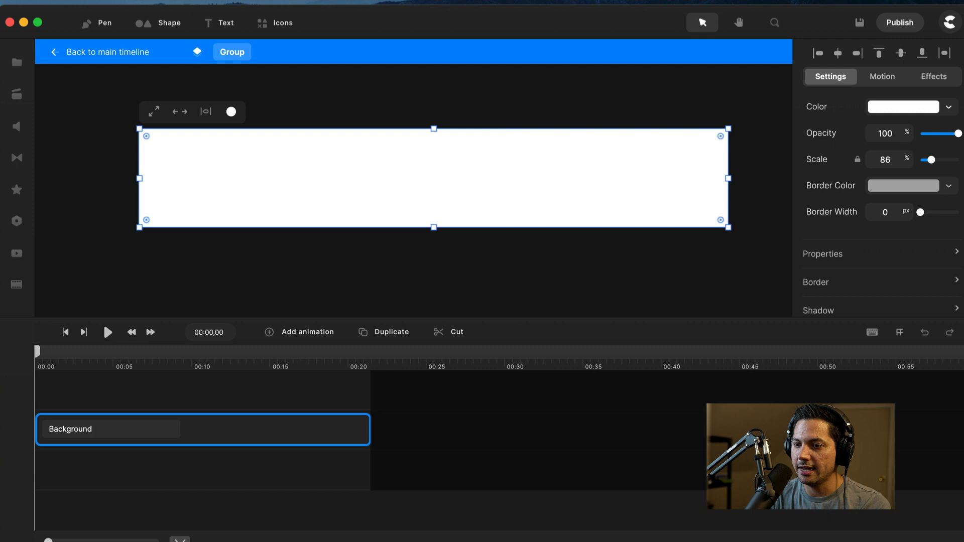
key(Return)
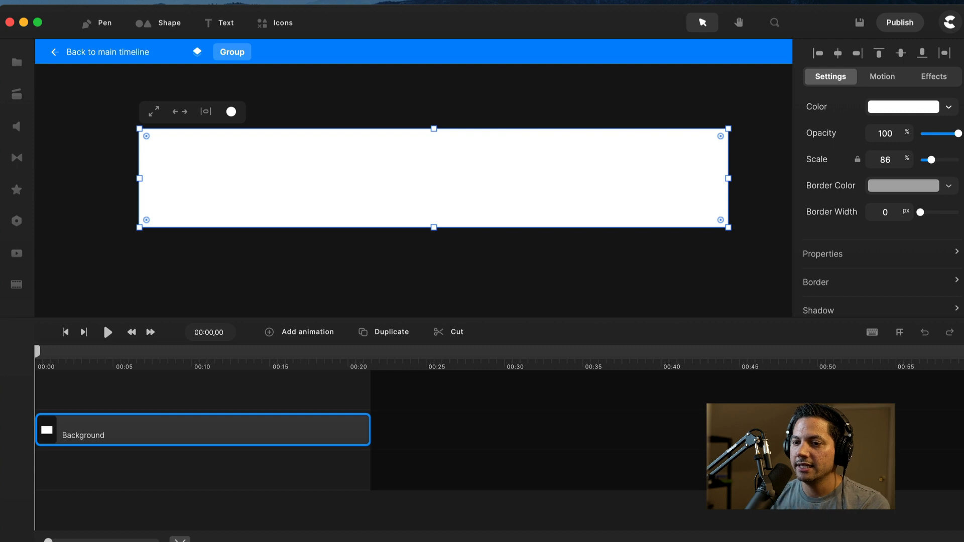
Move the Background layer down one track in the group's timeline.
drag(146, 436, 136, 467)
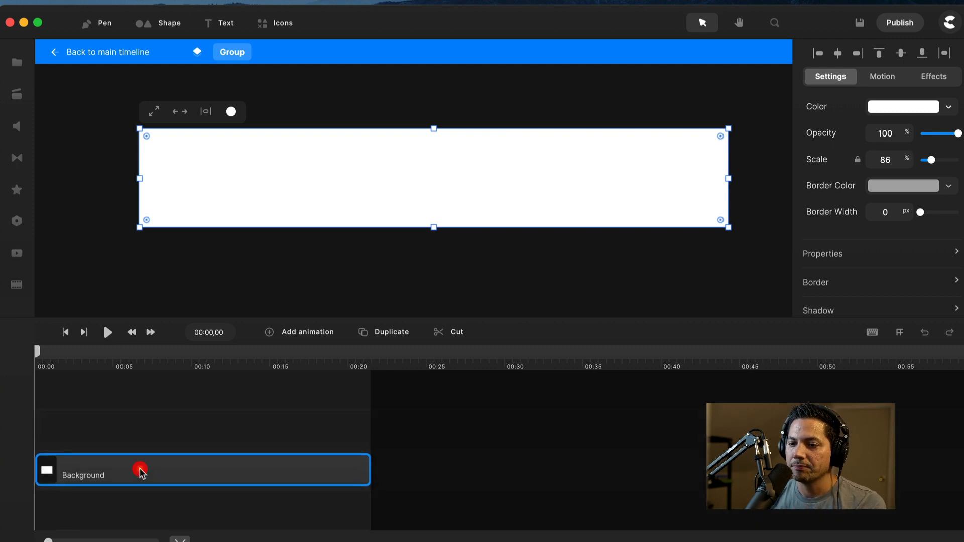
click(236, 415)
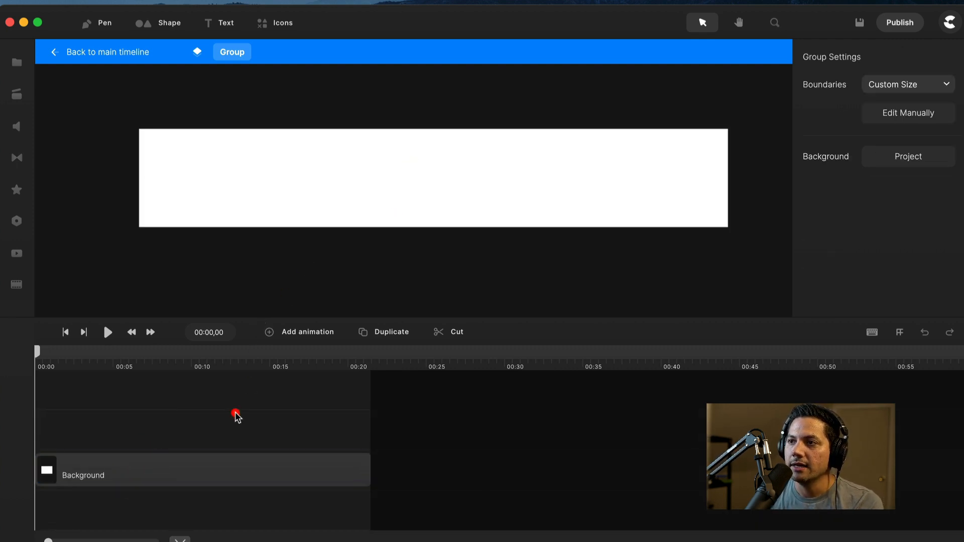
click(208, 490)
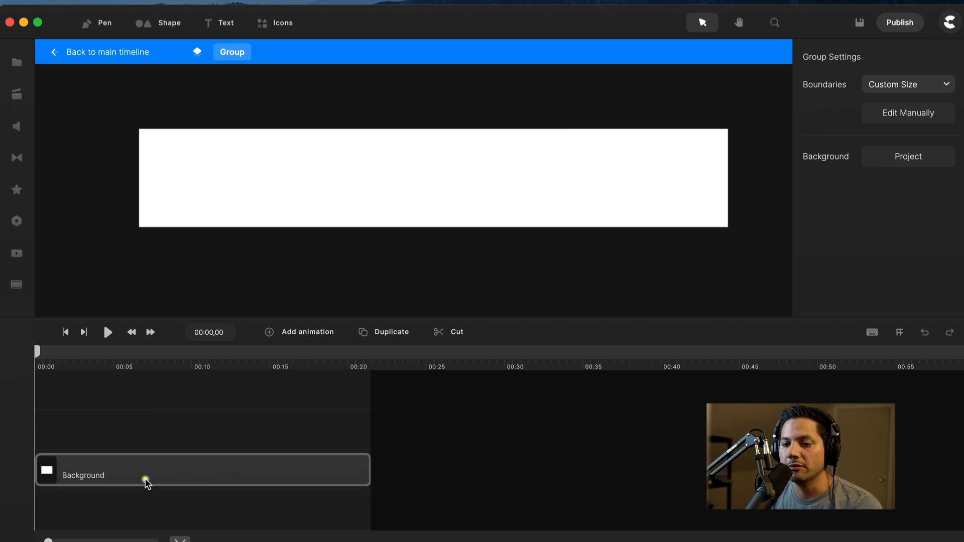
Add the man's portrait photo from the Subscribe Banner project media on the track above the Background layer.
click(144, 478)
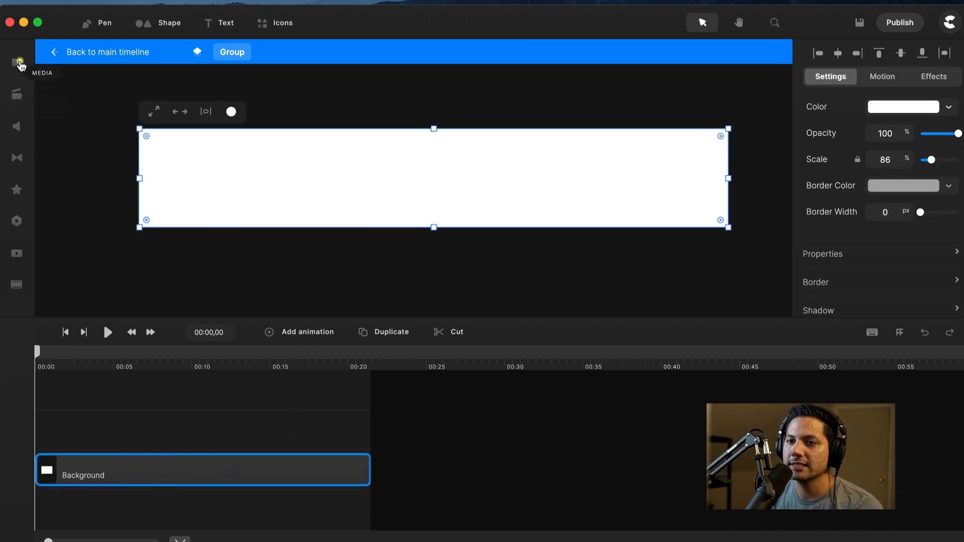
click(17, 63)
double_click(174, 150)
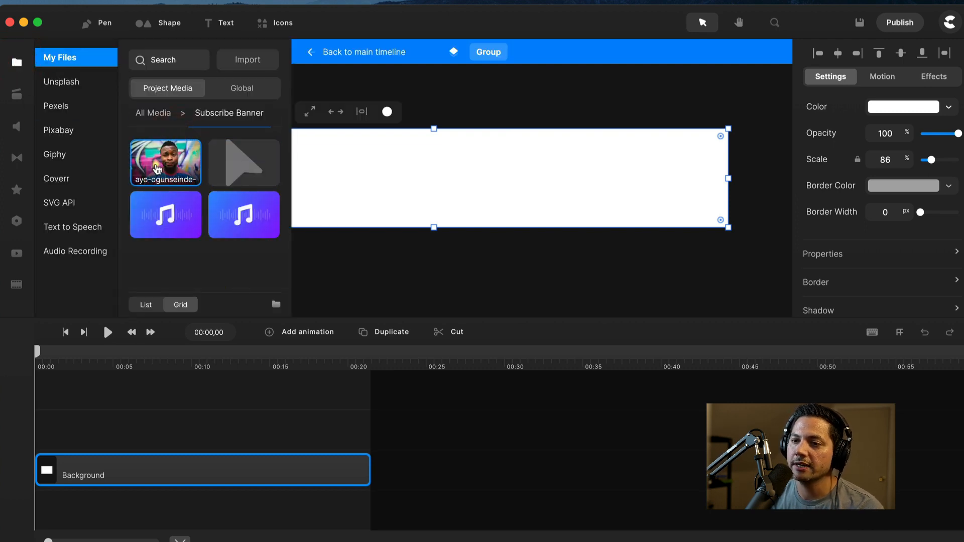
drag(159, 163, 499, 170)
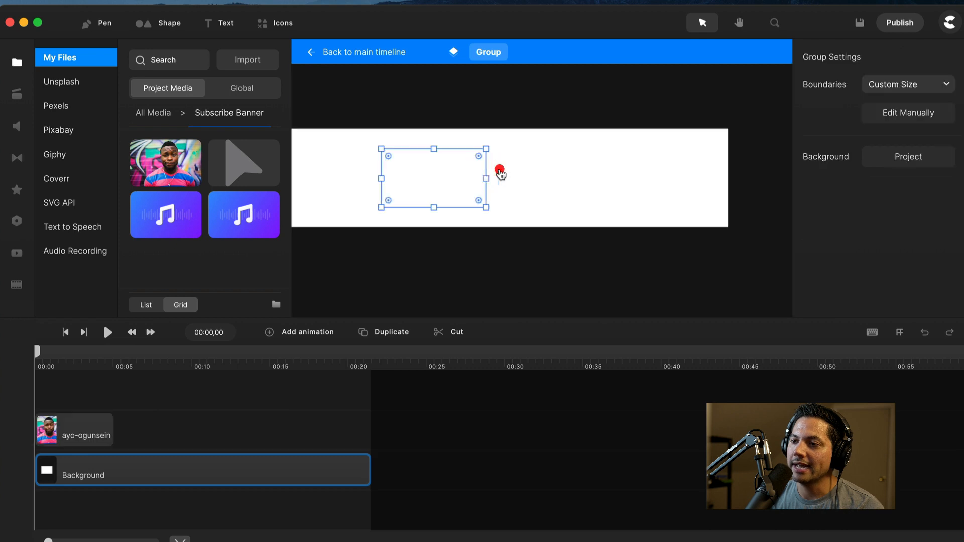
click(16, 62)
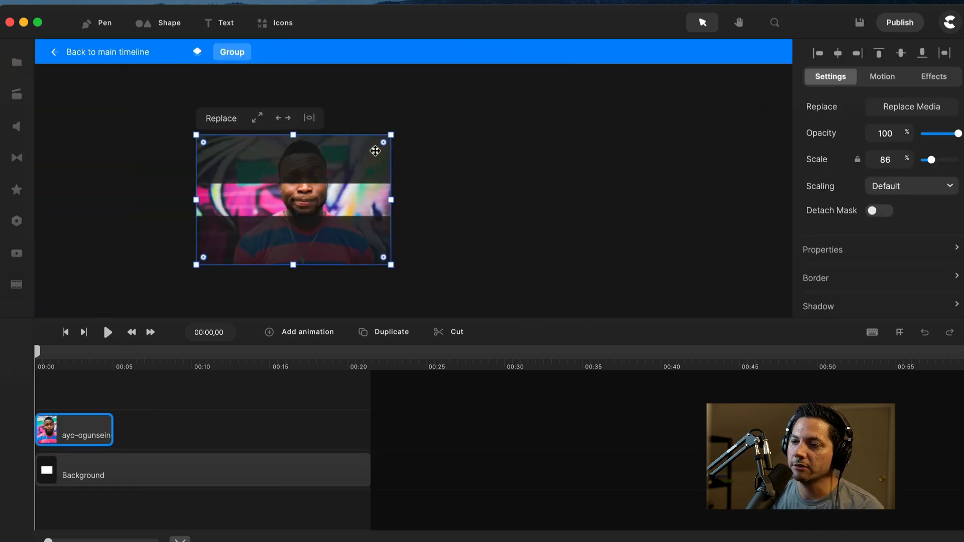
Scale the portrait photo down to about 14% and place it inside the left end of the white bar.
drag(392, 134, 243, 215)
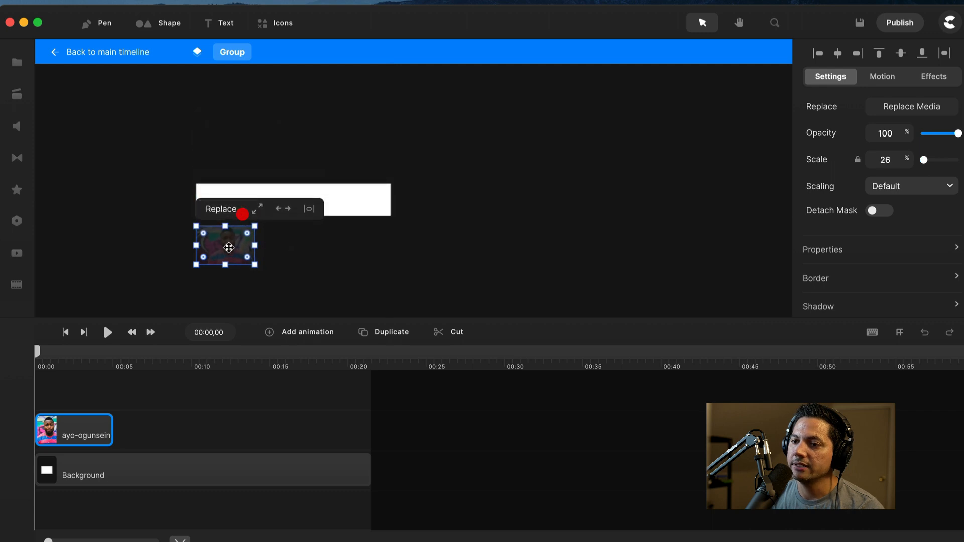
drag(228, 248, 243, 191)
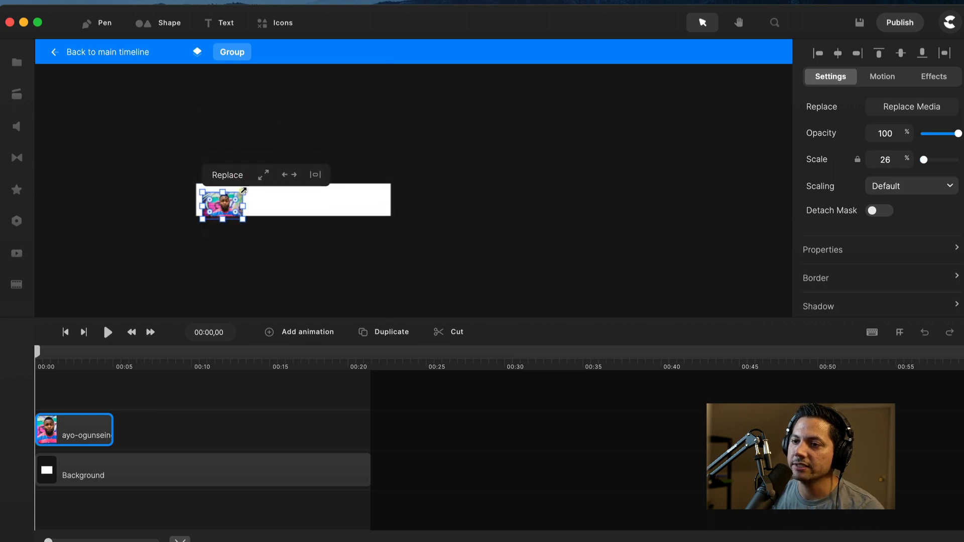
click(225, 206)
key(super+0)
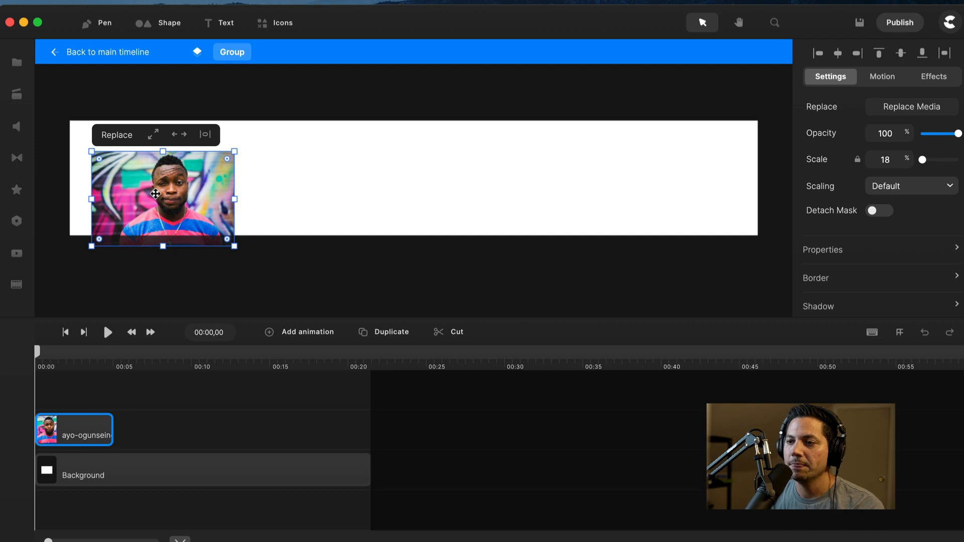
drag(166, 217, 167, 195)
drag(238, 130, 210, 150)
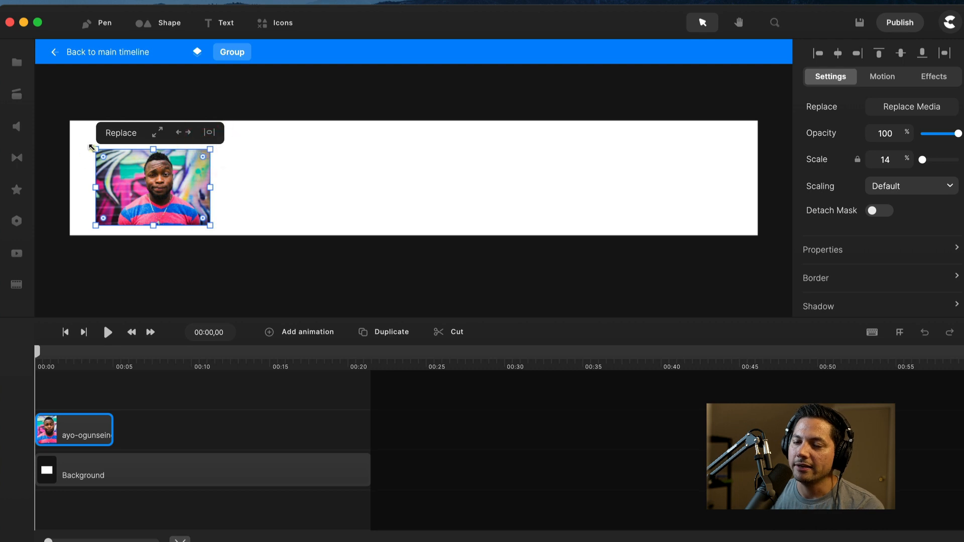
mouse_move(92, 148)
mouse_down()
mouse_move(87, 142)
mouse_move(102, 148)
mouse_up()
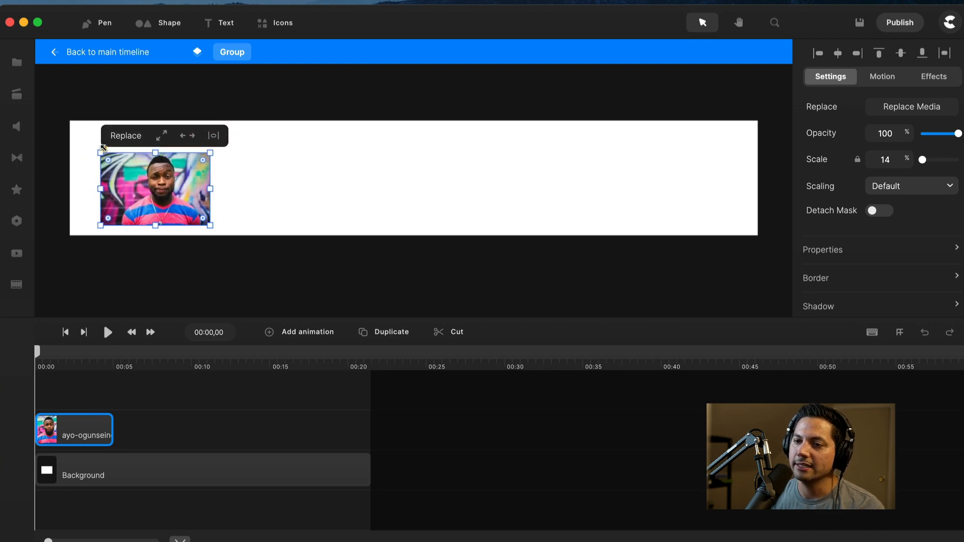
Centre the portrait photo vertically within the white bar and add a circle shape to the group.
drag(171, 197, 178, 187)
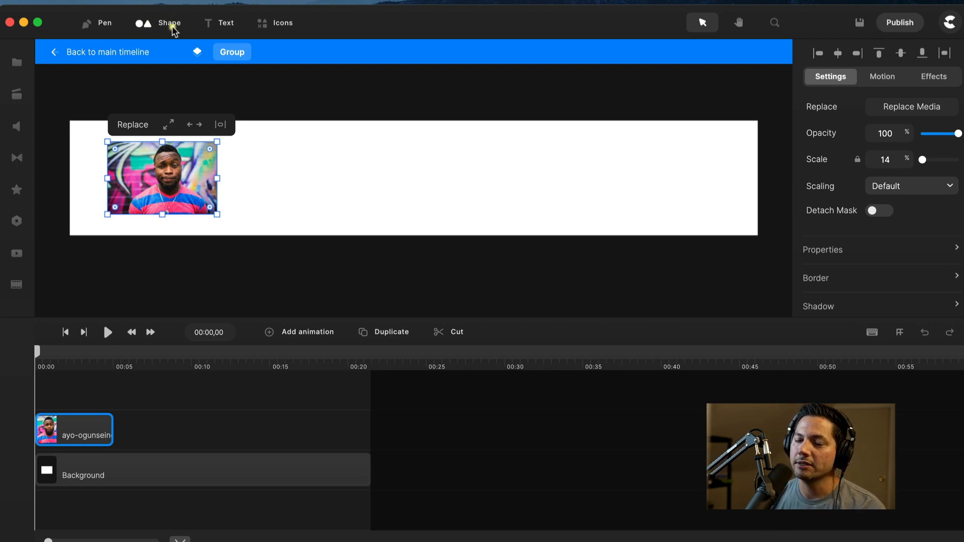
click(153, 25)
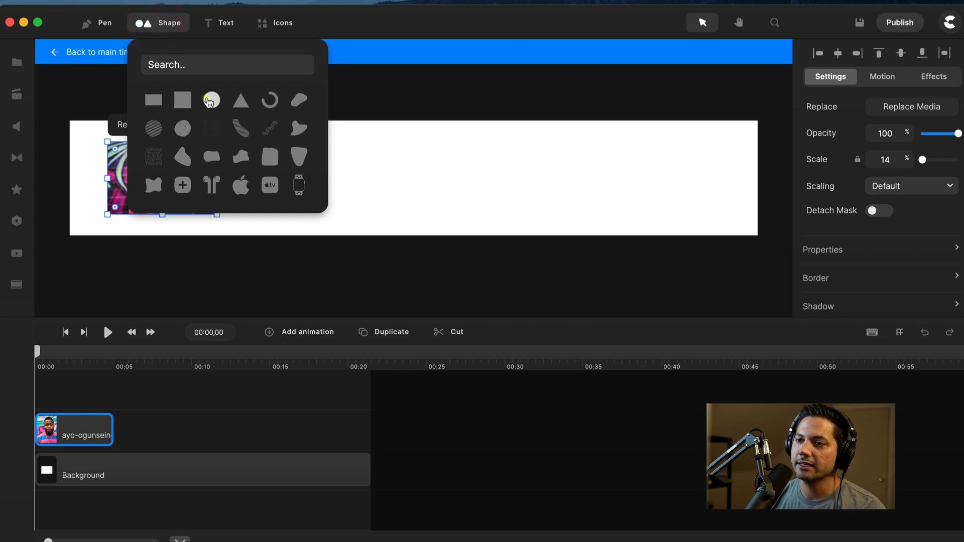
click(210, 100)
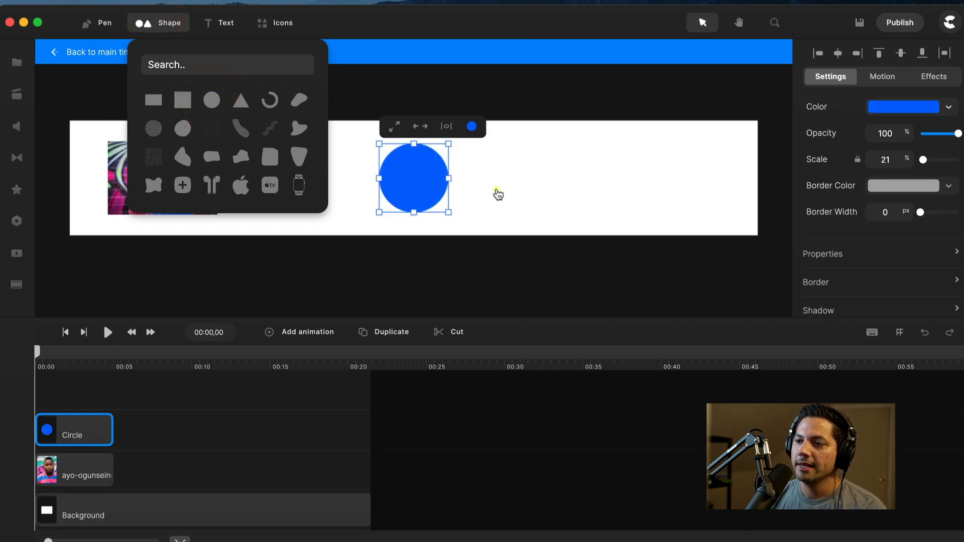
click(494, 188)
Place the circle over the man's portrait photo and enlarge it to about 28% scale.
drag(411, 181, 167, 176)
drag(200, 141, 216, 141)
drag(130, 211, 116, 226)
drag(181, 179, 186, 178)
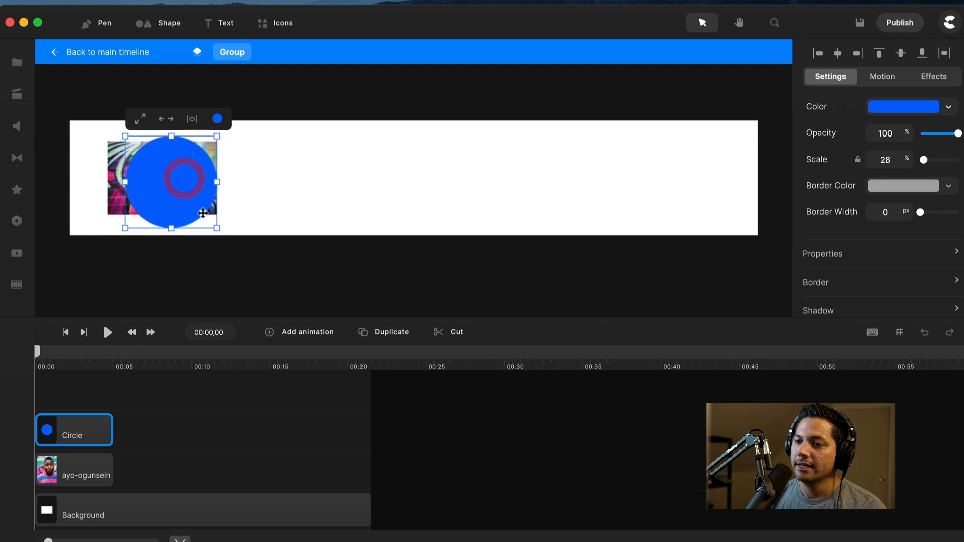
Mask the portrait photo with the circle shape.
scroll(128, 441, down, 1)
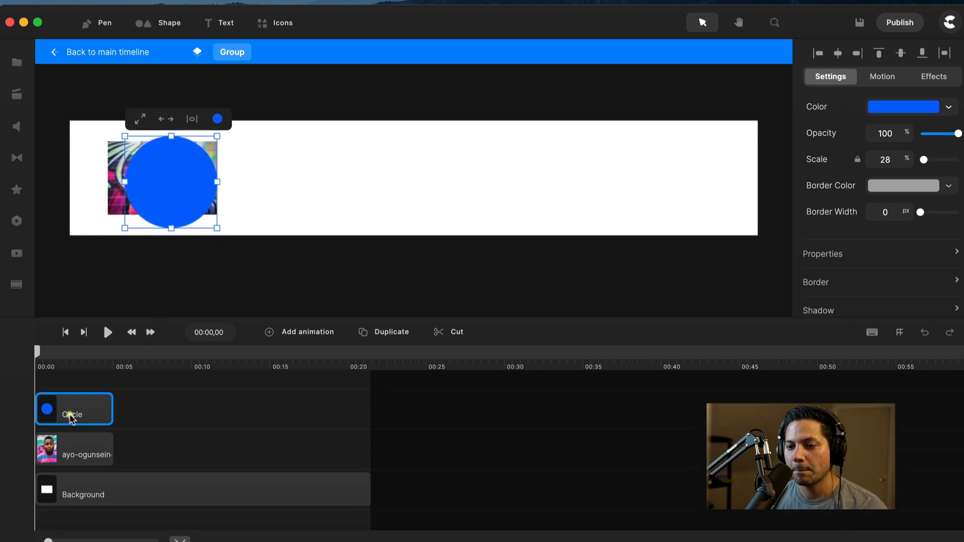
click(140, 409)
click(86, 410)
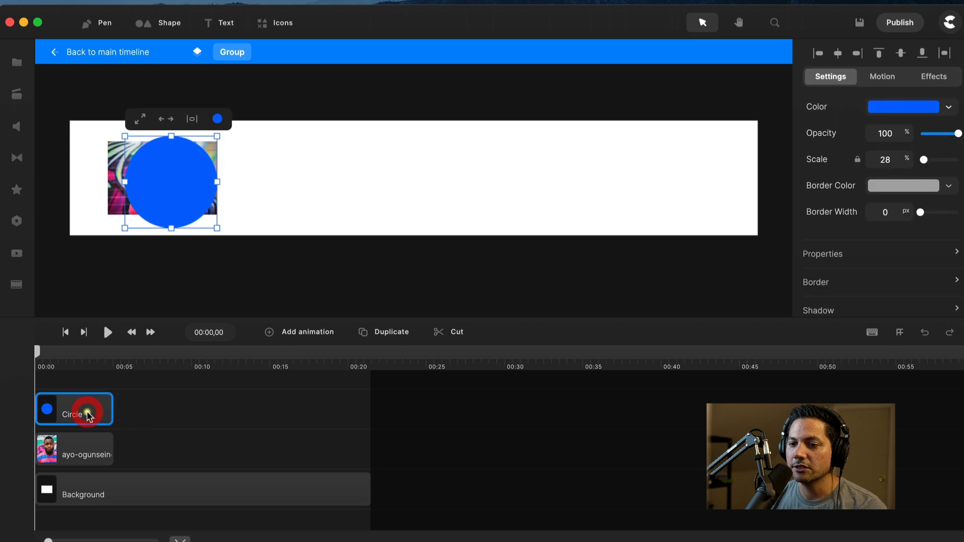
click(84, 459)
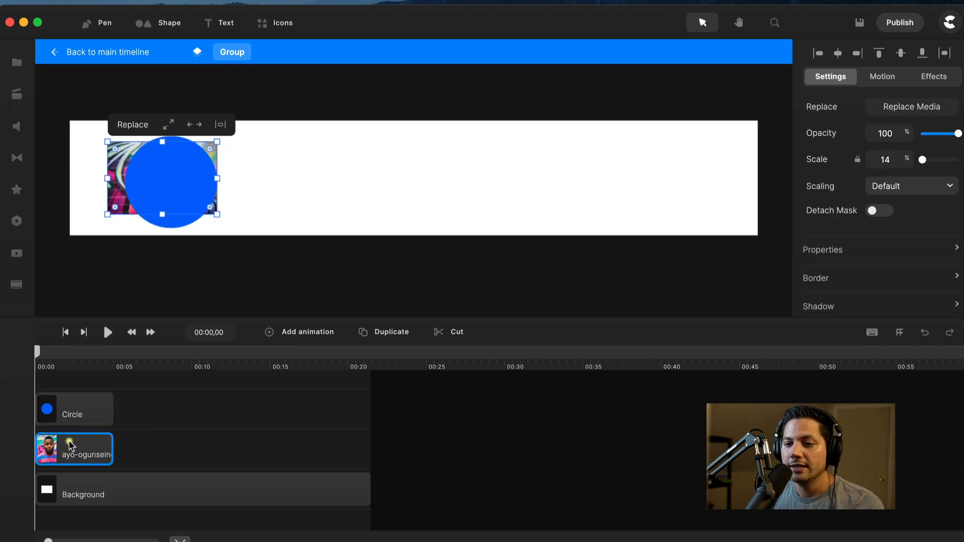
click(82, 416)
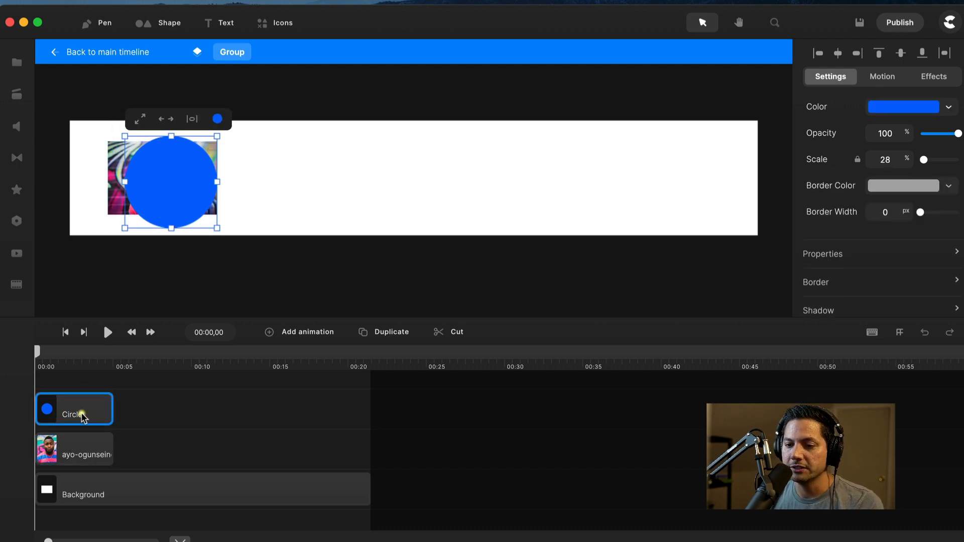
shift+click(72, 454)
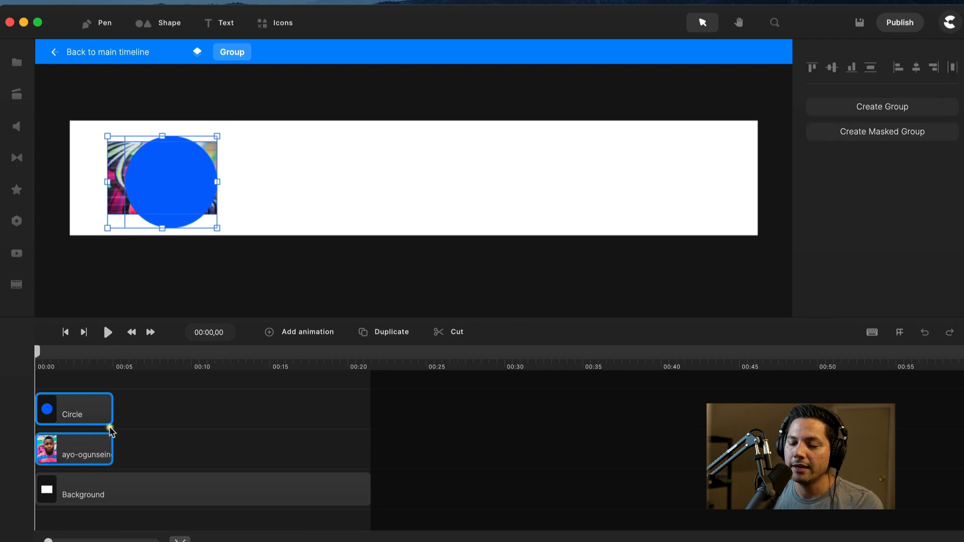
right_click(73, 407)
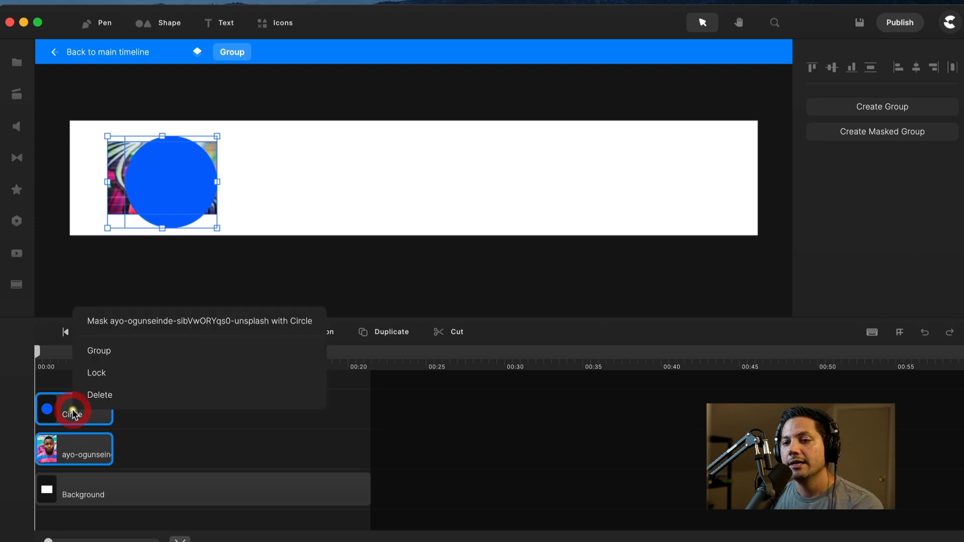
click(142, 321)
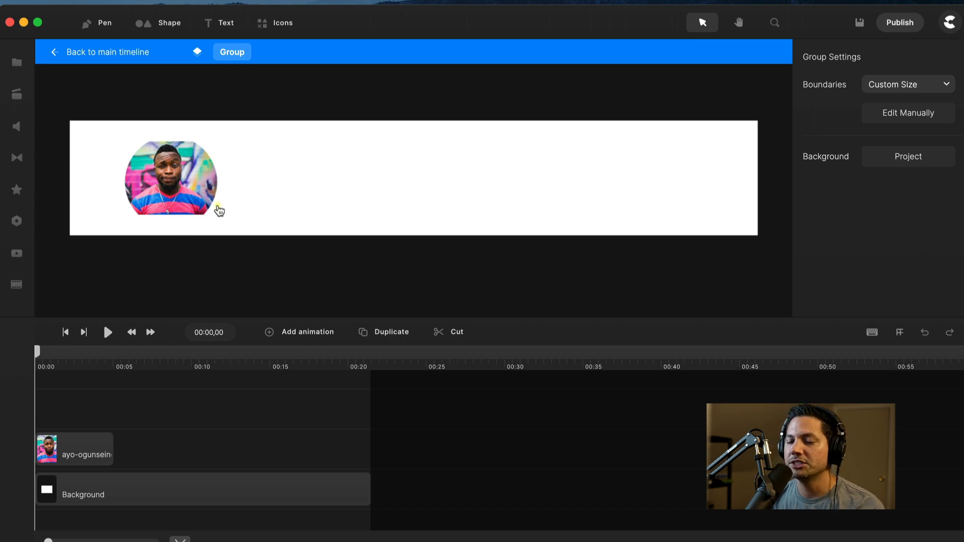
Shrink the portrait's circular mask to about 20% and centre it on the man so it lies entirely within the photo.
click(173, 188)
drag(171, 206, 177, 214)
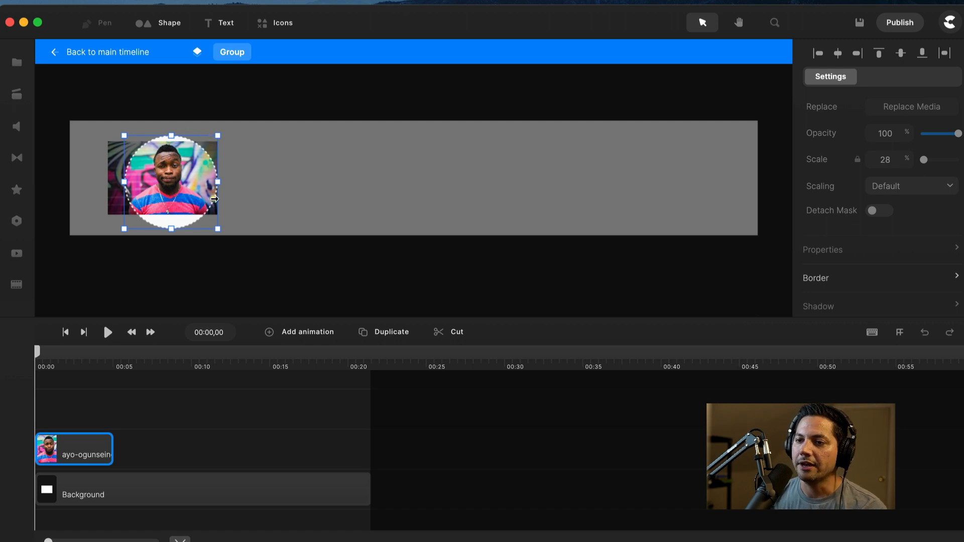
drag(217, 226, 203, 211)
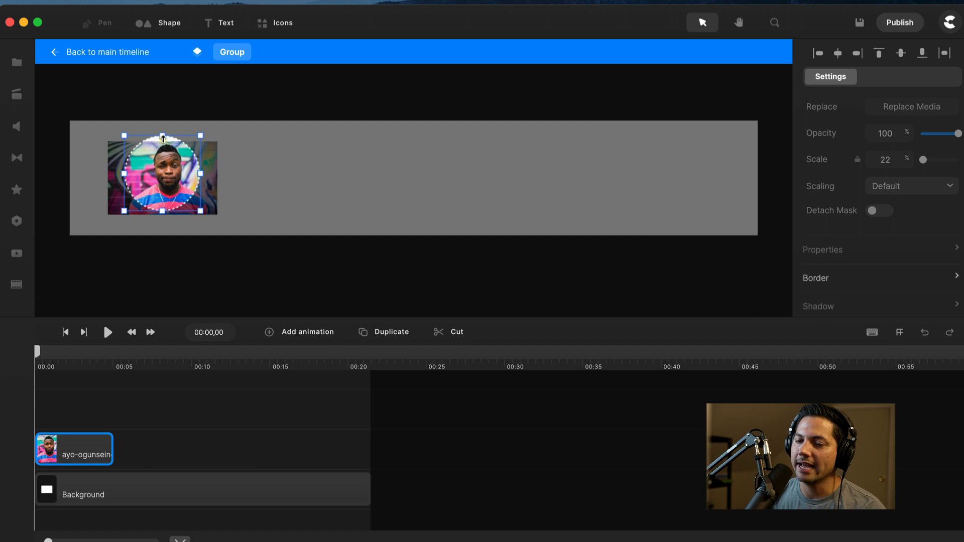
drag(122, 132, 131, 139)
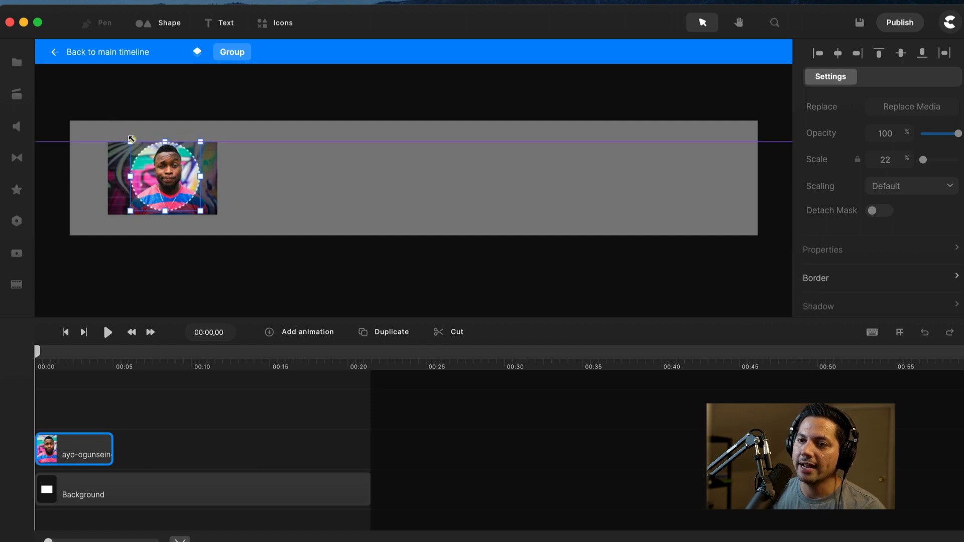
drag(153, 173, 157, 174)
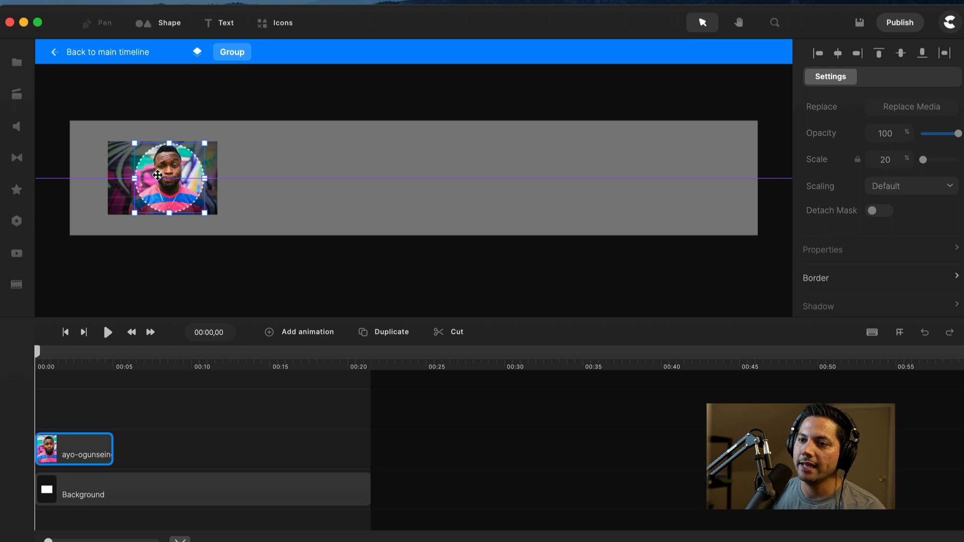
click(196, 190)
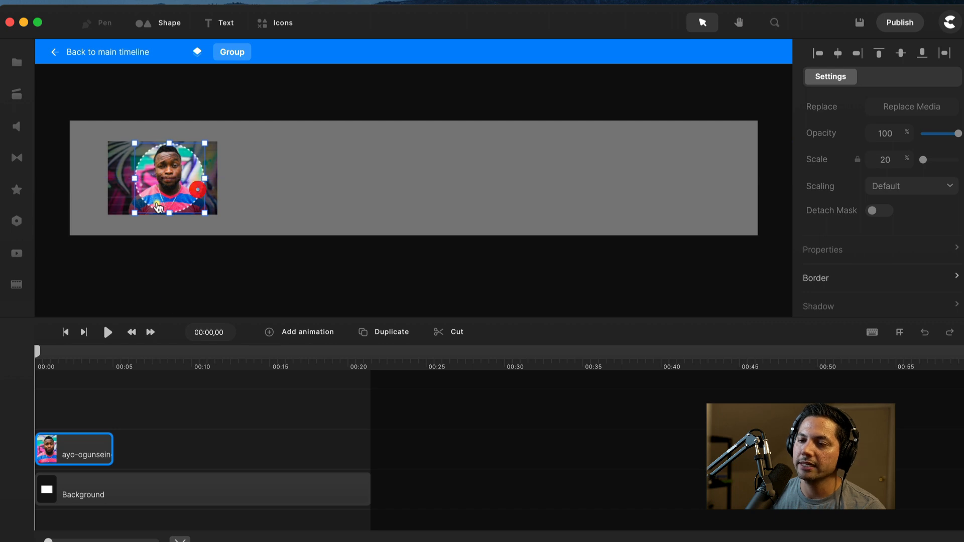
click(312, 164)
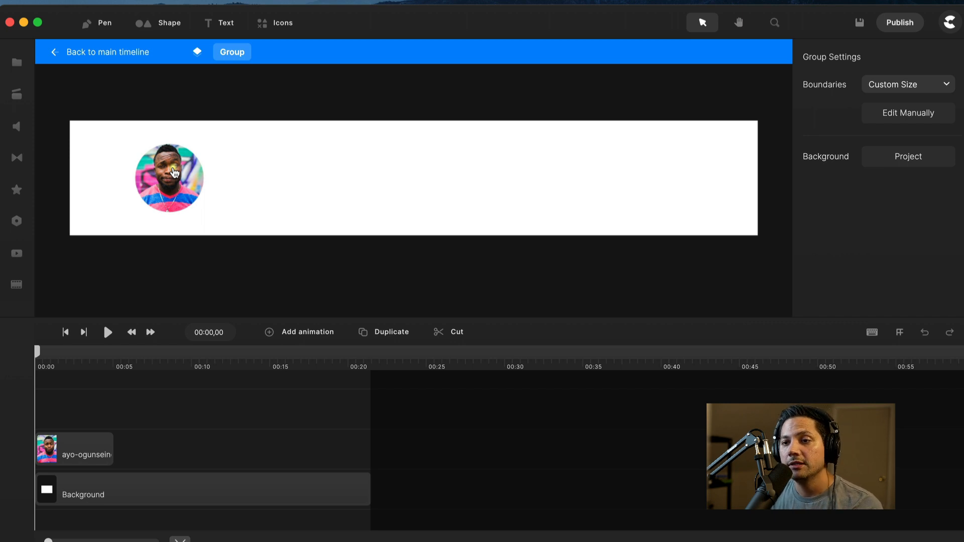
Extend the portrait layer's duration to match the end of the Background layer.
drag(110, 448, 366, 453)
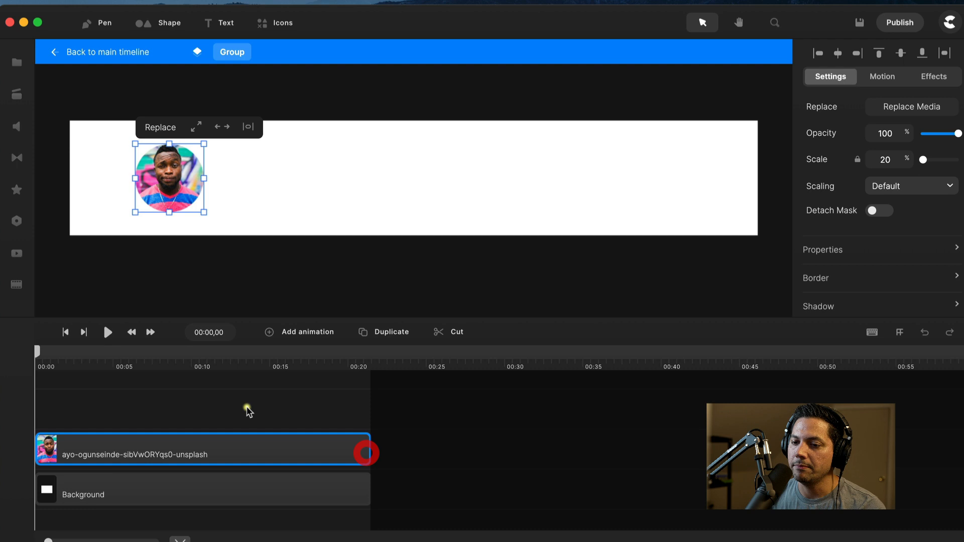
click(169, 410)
click(129, 447)
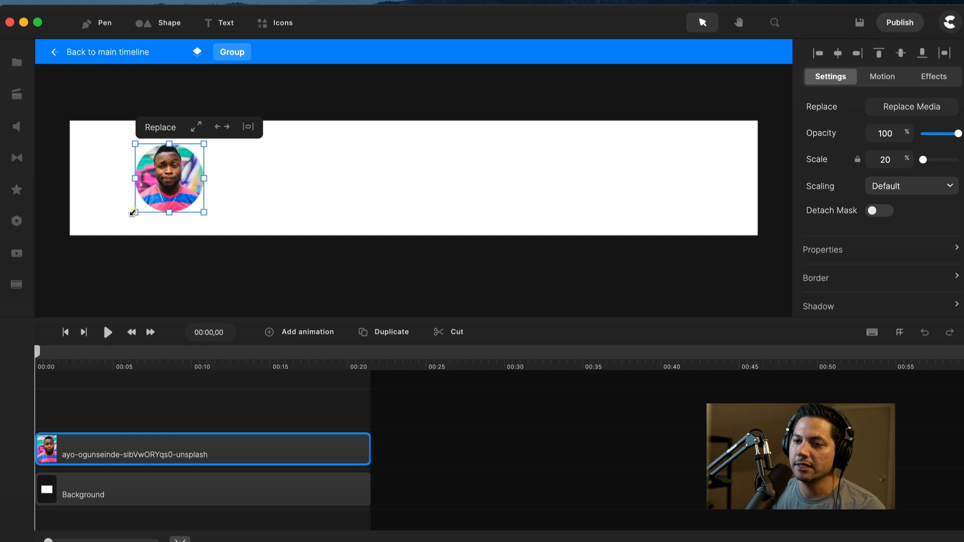
Enlarge the circular portrait slightly, keeping it vertically centred at the left end of the white bar.
drag(133, 212, 164, 190)
click(311, 201)
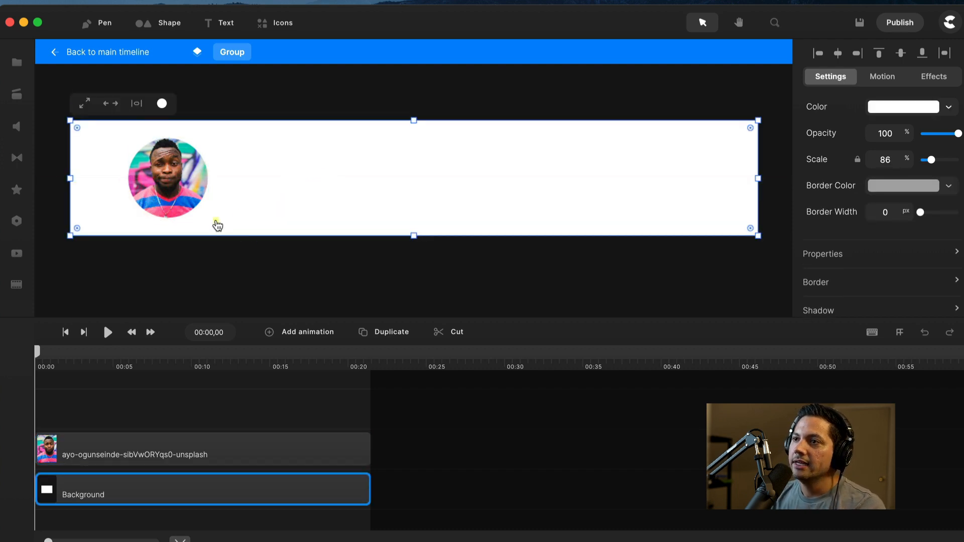
click(233, 279)
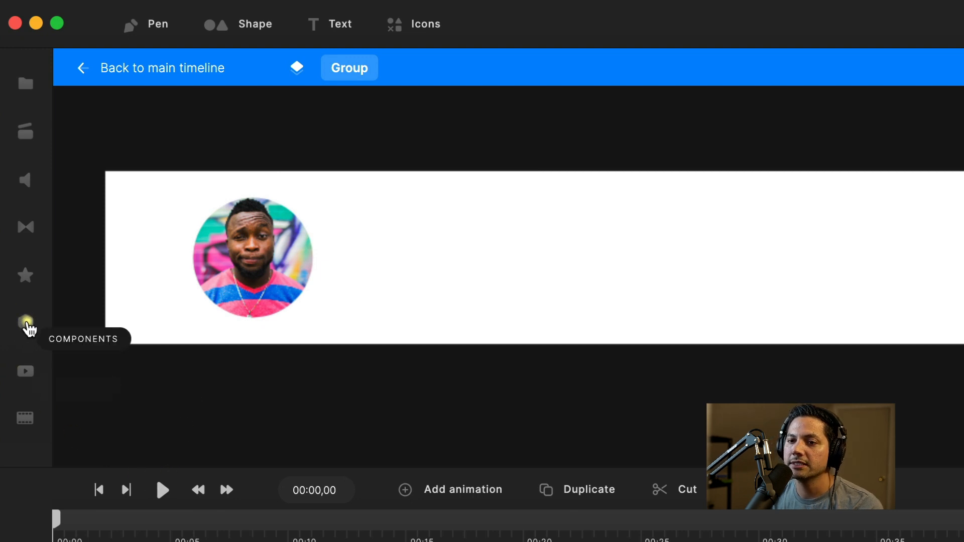
Add the Subscribe Button component onto the white bar.
click(26, 324)
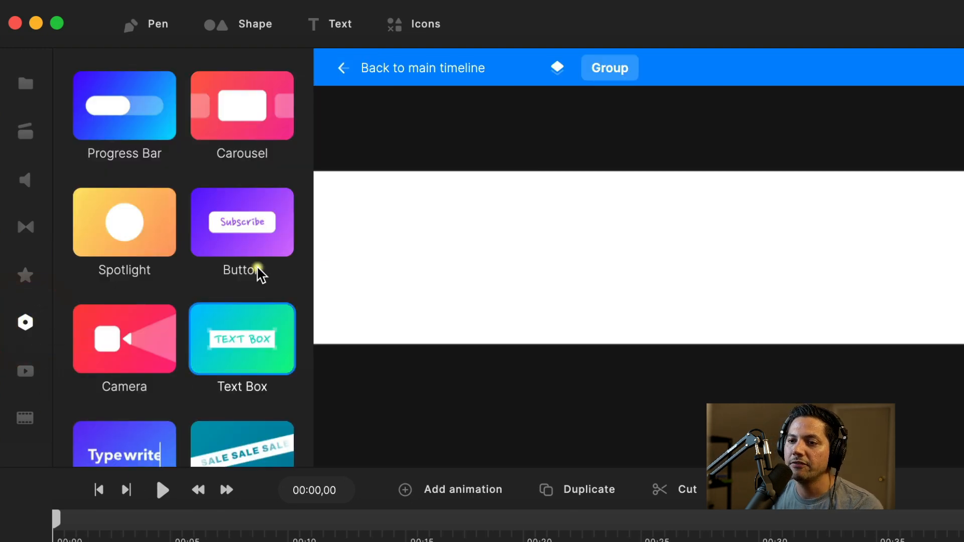
drag(224, 230, 598, 253)
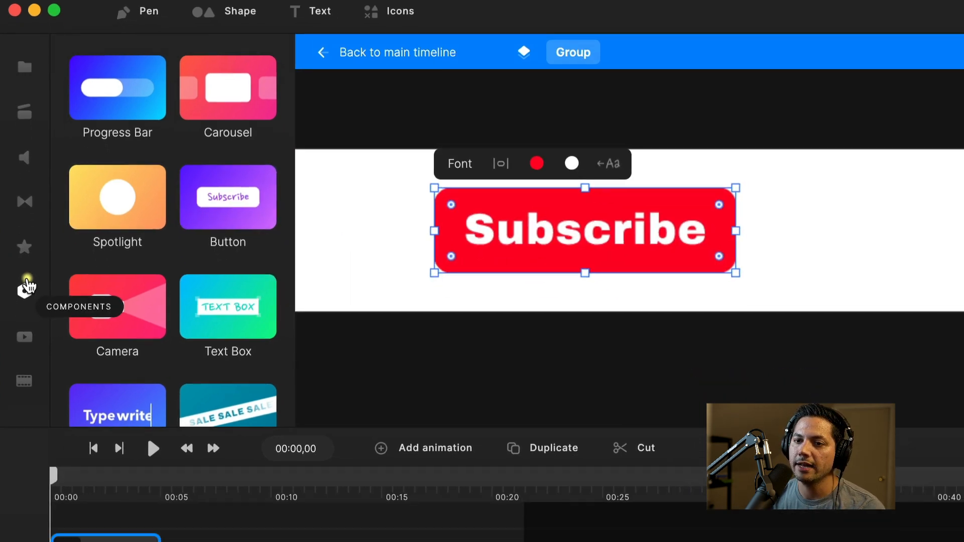
click(25, 322)
Shrink the red Subscribe button and position it vertically centred in the right half of the white bar.
drag(494, 157, 559, 151)
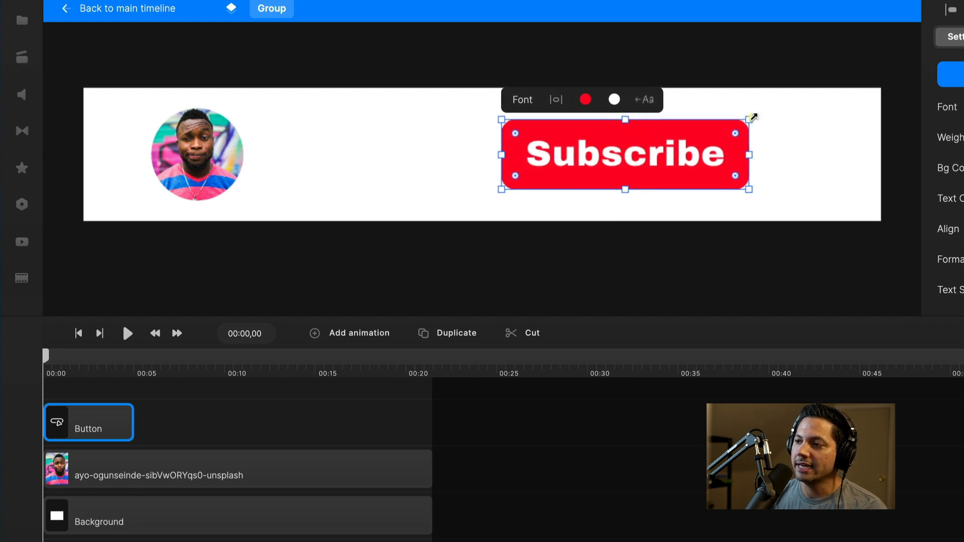
drag(753, 117, 709, 142)
drag(588, 171, 621, 171)
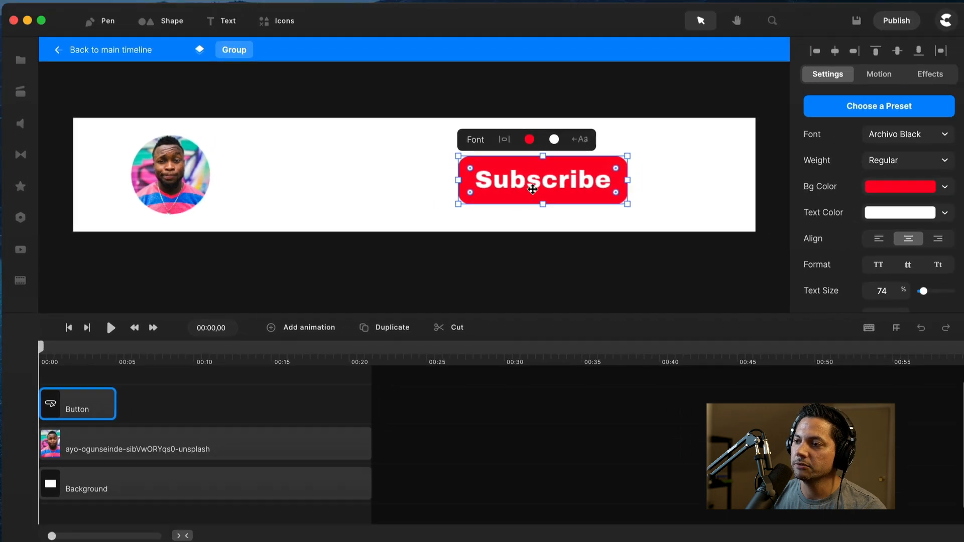
drag(532, 188, 511, 185)
click(250, 178)
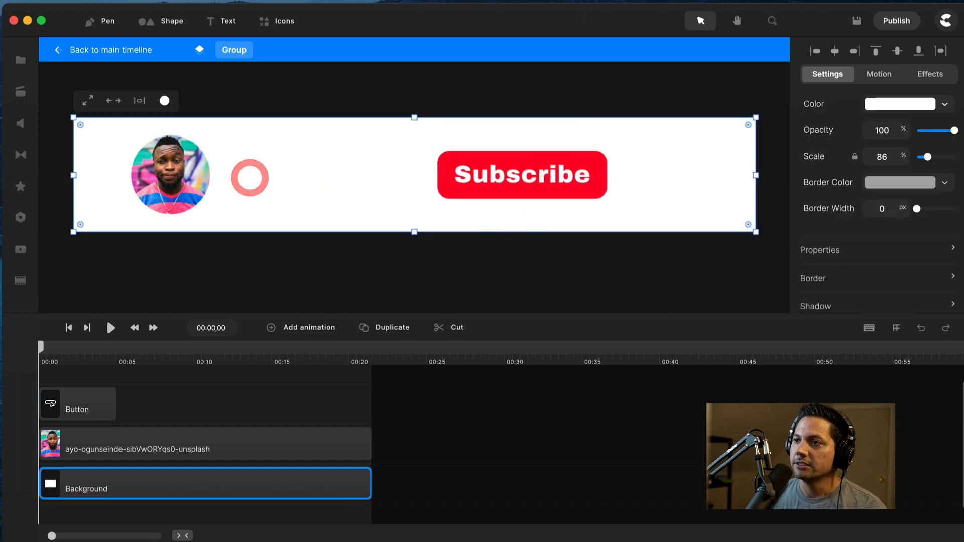